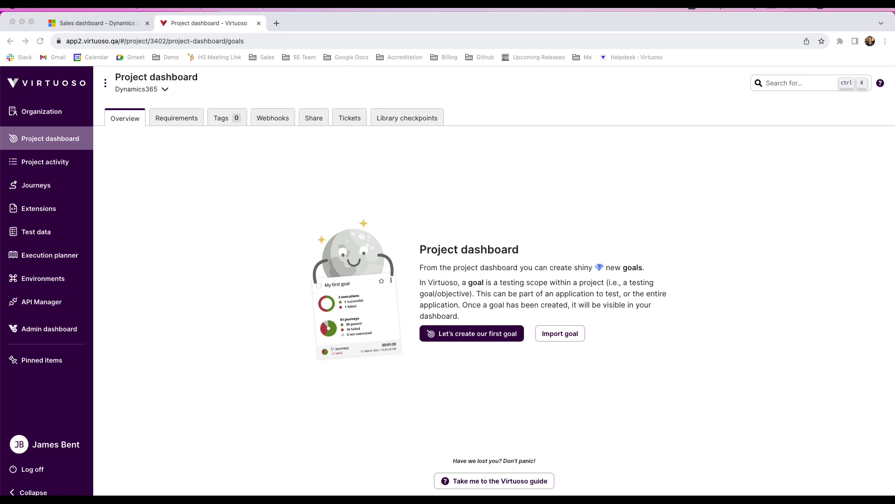
Check the project's environment variables, then return to the project dashboard overview.
{"action": "left_click", "coordinate": [618, 439]}
{"action": "left_click", "coordinate": [668, 453]}
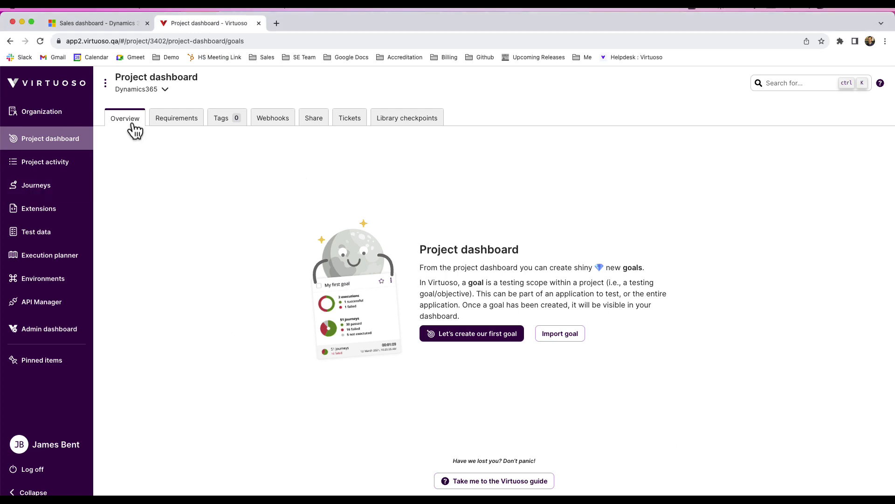
{"action": "left_click", "coordinate": [36, 281]}
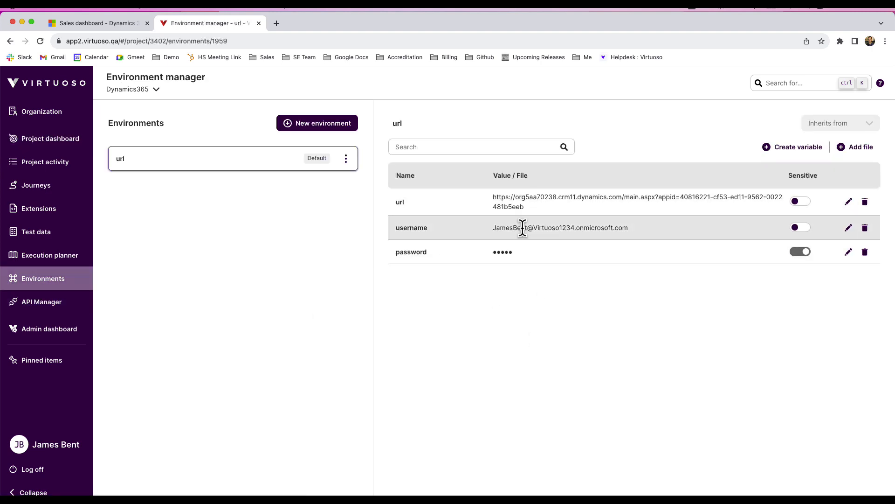
{"action": "left_click", "coordinate": [69, 141]}
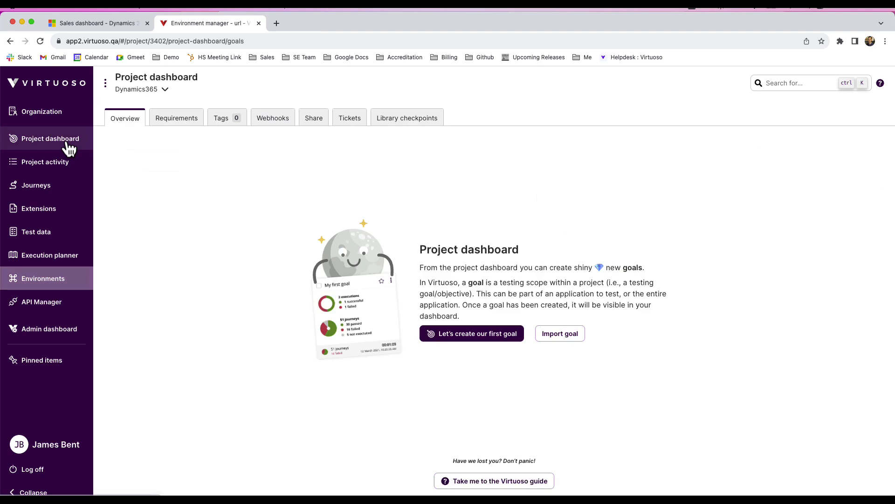
Create a goal named Dynamics365 and start its first journey.
{"action": "left_click", "coordinate": [464, 334]}
{"action": "left_click", "coordinate": [606, 186]}
{"action": "type", "text": "Dynamics365"}
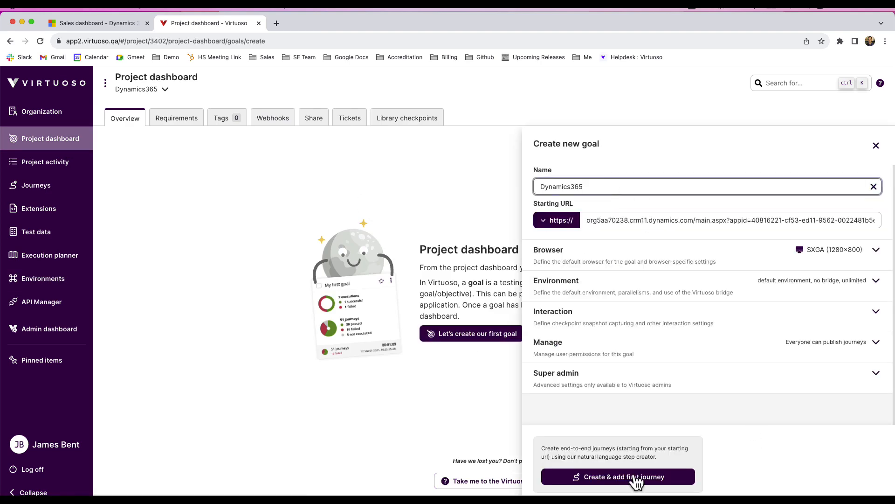
{"action": "left_click", "coordinate": [627, 475]}
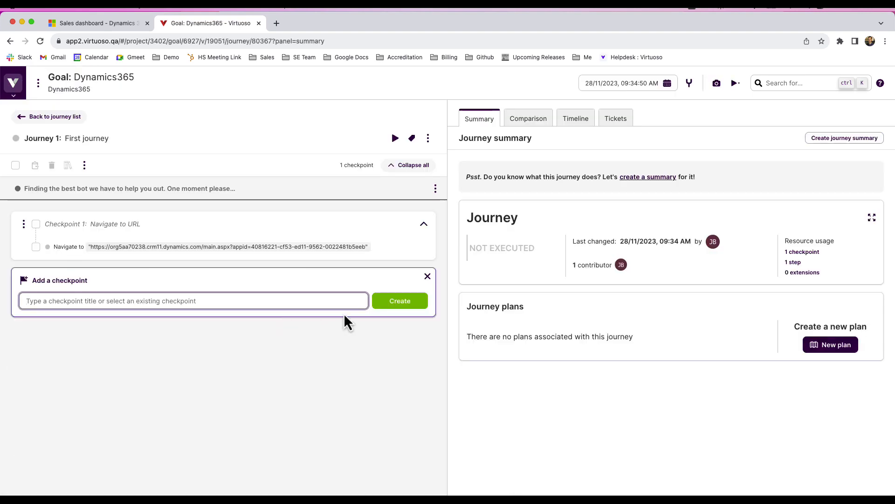
Widen the preview pane and switch it back to the live preview.
{"action": "left_click_drag", "start_coordinate": [447, 216], "coordinate": [376, 196]}
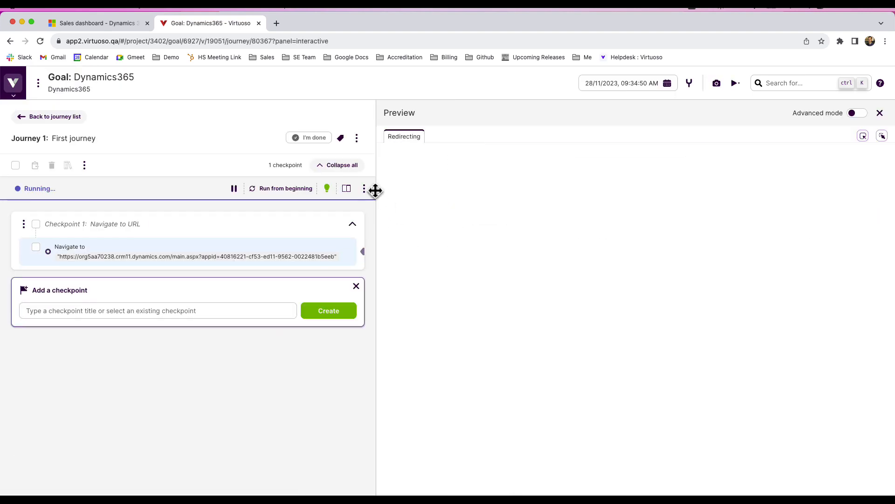
{"action": "left_click", "coordinate": [346, 189]}
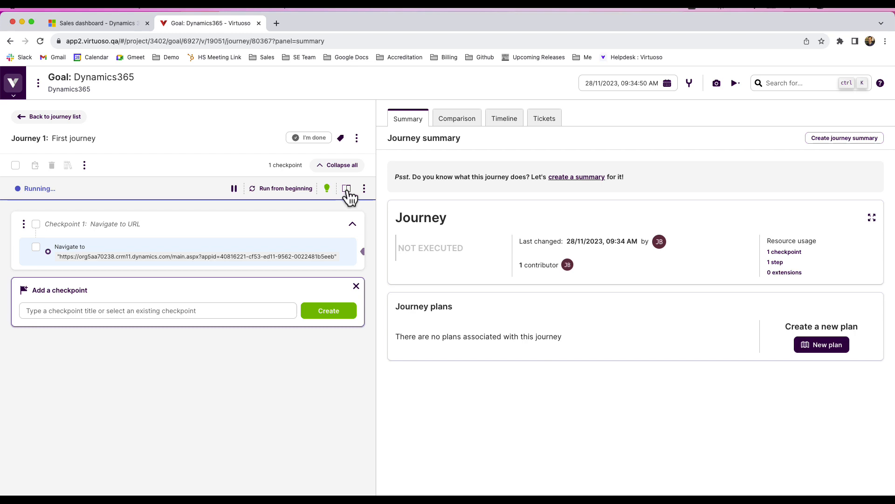
{"action": "left_click", "coordinate": [346, 189]}
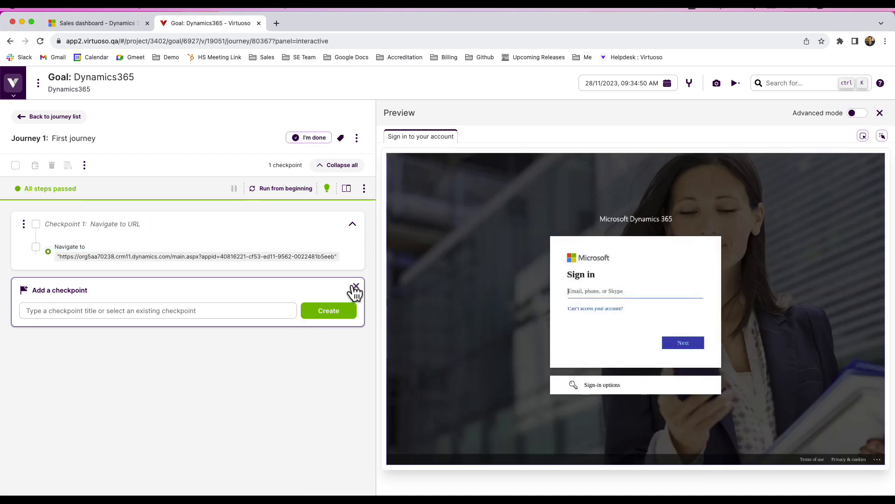
Add a Login checkpoint whose first step waits 20 seconds for "Sign in".
{"action": "left_click", "coordinate": [356, 287]}
{"action": "left_click", "coordinate": [252, 296]}
{"action": "type", "text": "Login\\"}
{"action": "key", "text": "Return"}
{"action": "type", "text": "Wait 20 seconds for \"Sig"}
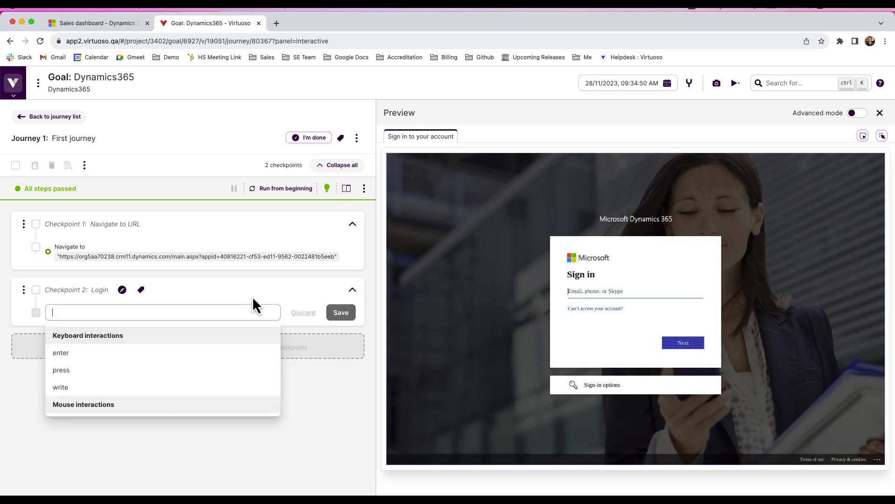
{"action": "type", "text": "n "}
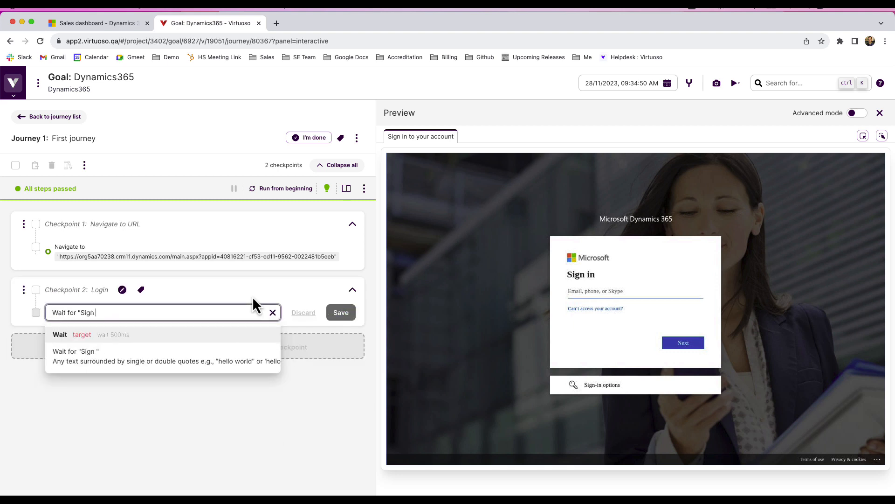
{"action": "type", "text": "in\""}
{"action": "key", "text": "Return"}
Add steps writing $username in "Email, phone, or Skype" and clicking "Next".
{"action": "type", "text": "Write $username in \"emai"}
{"action": "key", "text": "BackSpace"}
{"action": "key", "text": "BackSpace"}
{"action": "key", "text": "BackSpace"}
{"action": "key", "text": "BackSpace"}
{"action": "type", "text": "Email, hpo"}
{"action": "key", "text": "BackSpace"}
{"action": "key", "text": "BackSpace"}
{"action": "key", "text": "BackSpace"}
{"action": "type", "text": "phone, or Skype\""}
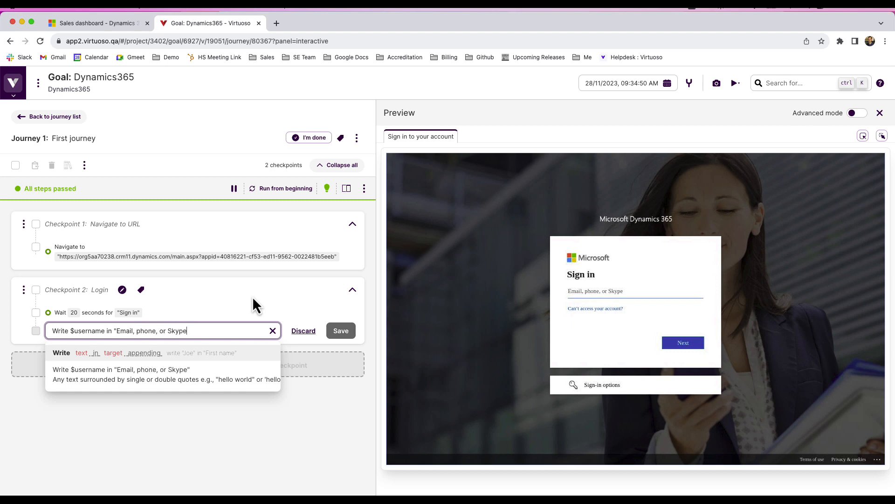
{"action": "key", "text": "Return"}
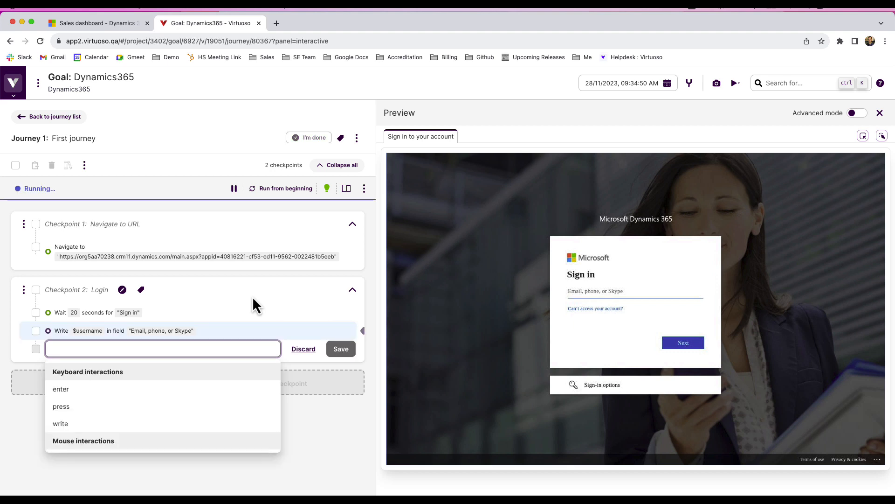
{"action": "type", "text": "Click"}
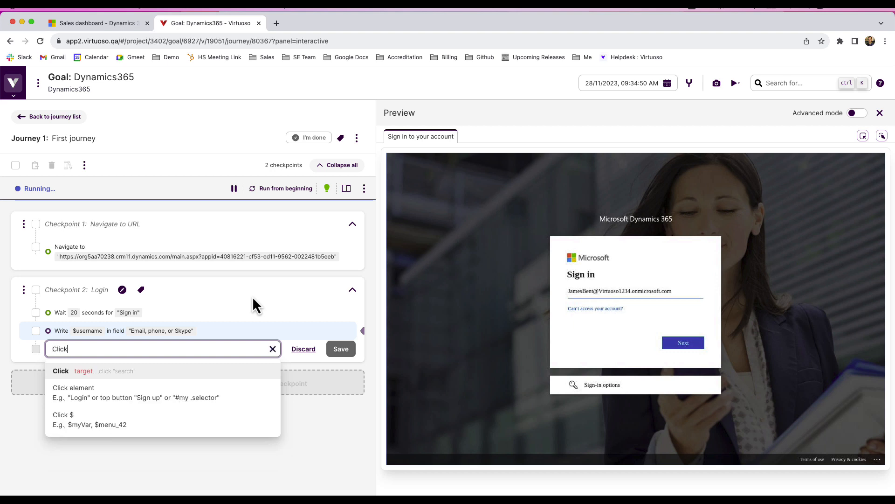
{"action": "type", "text": " on \"Next\""}
{"action": "key", "text": "Return"}
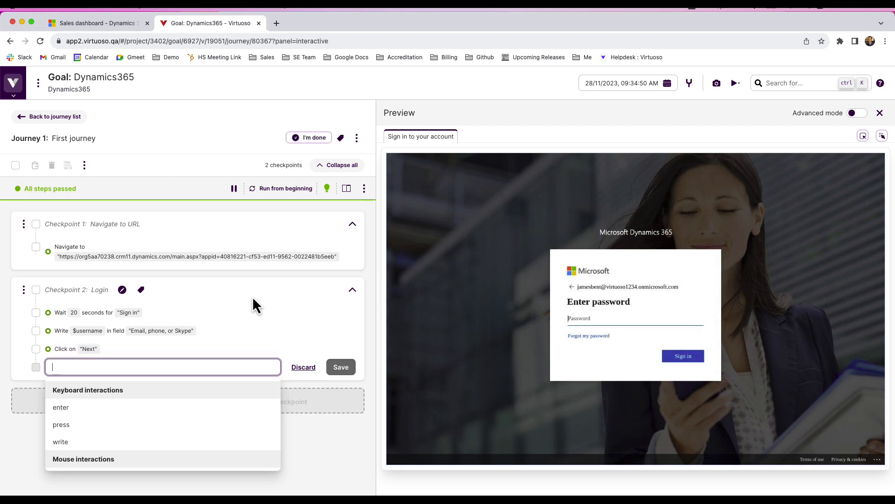
Add steps writing $password in field "Password" and clicking "Sign in".
{"action": "type", "text": "Write $pass"}
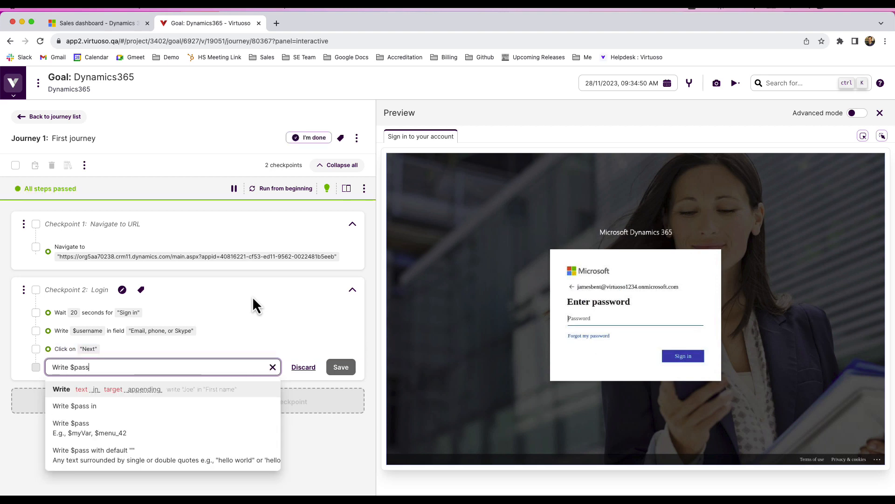
{"action": "type", "text": "word in field \"Password"}
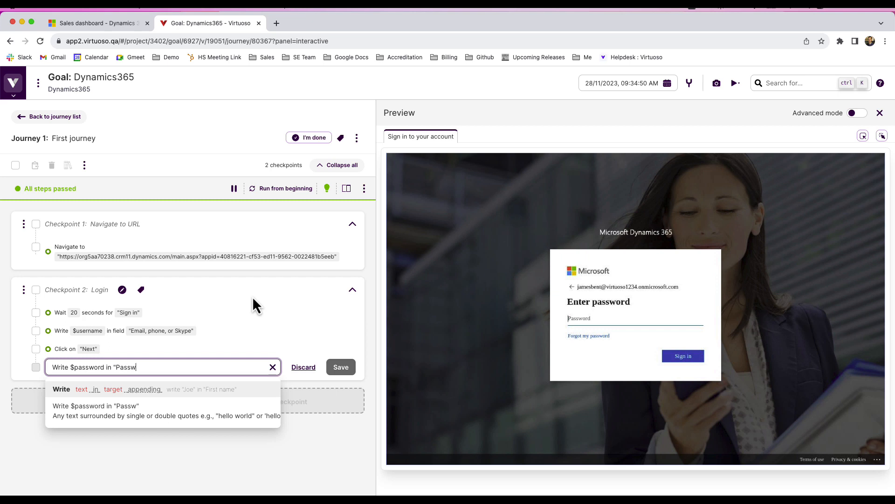
{"action": "type", "text": "\""}
{"action": "key", "text": "Return"}
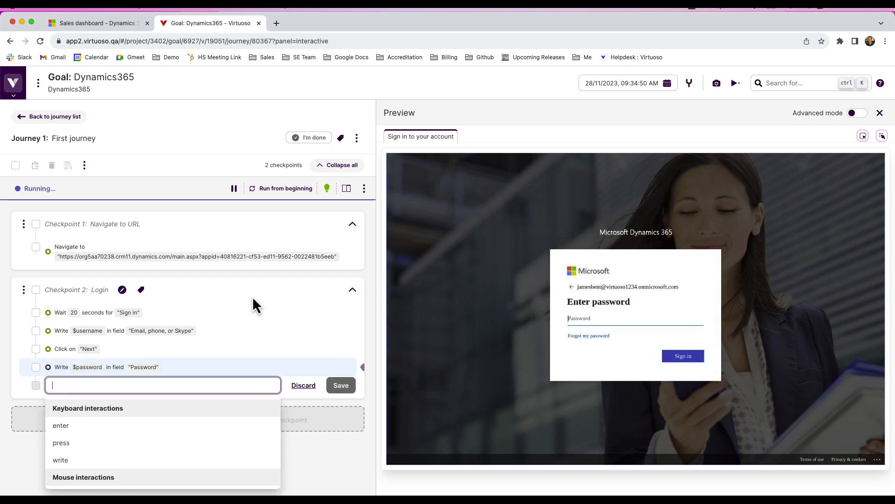
{"action": "type", "text": "Click \"Si"}
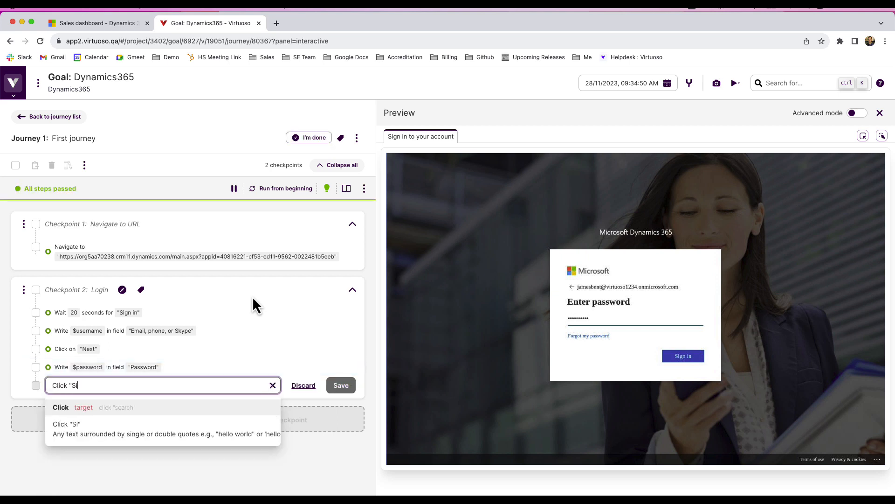
{"action": "type", "text": "gn in\""}
{"action": "key", "text": "Return"}
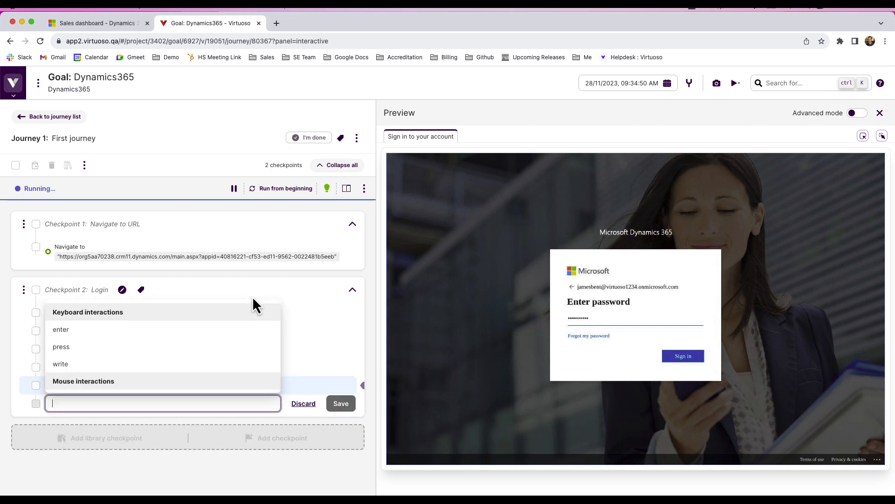
{"action": "left_click", "coordinate": [339, 486]}
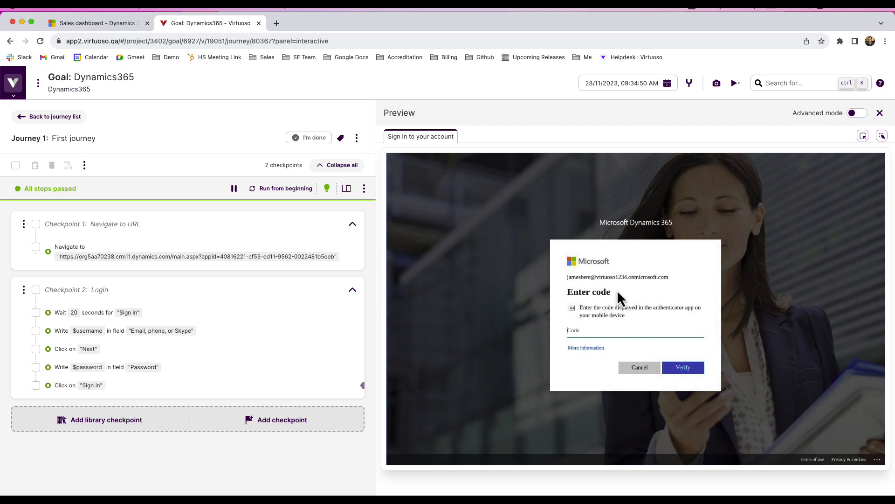
Inspect the authenticator code prompt in the preview, then switch to the Sales dashboard tab.
{"action": "left_click", "coordinate": [583, 333]}
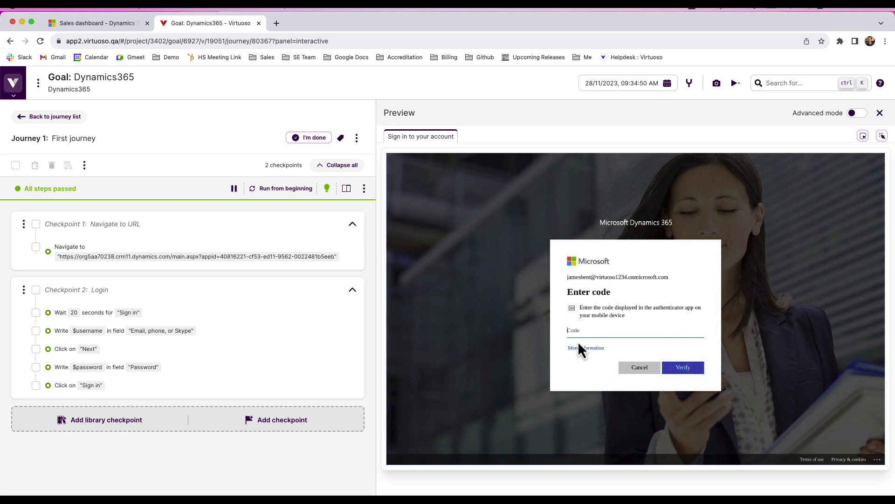
{"action": "left_click_drag", "start_coordinate": [653, 310], "coordinate": [690, 309]}
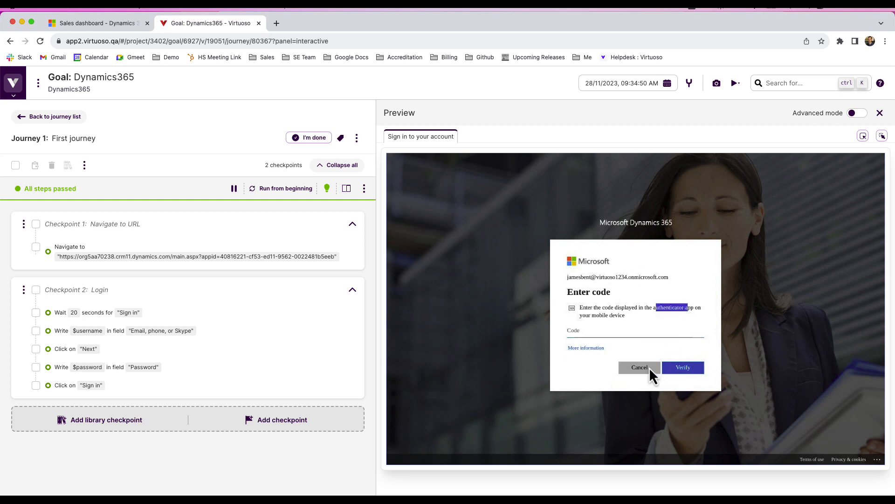
{"action": "left_click", "coordinate": [593, 343]}
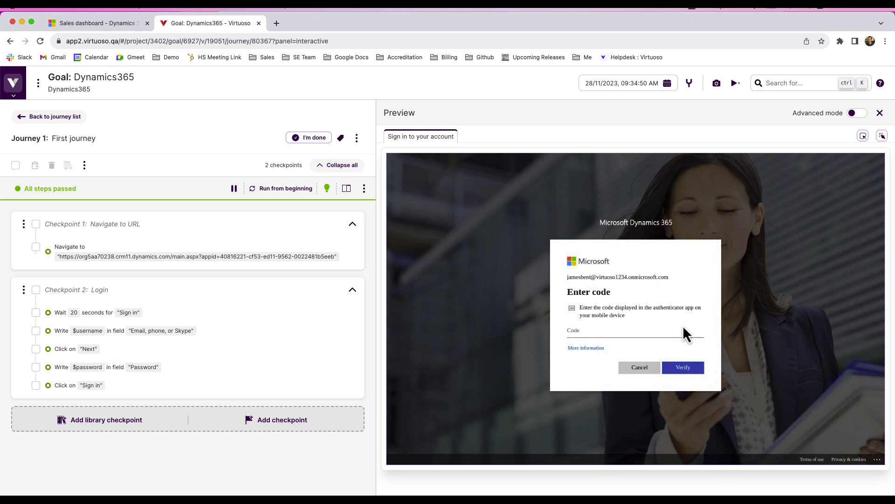
{"action": "left_click_drag", "start_coordinate": [663, 311], "coordinate": [692, 313]}
{"action": "left_click", "coordinate": [715, 342]}
{"action": "left_click", "coordinate": [130, 26]}
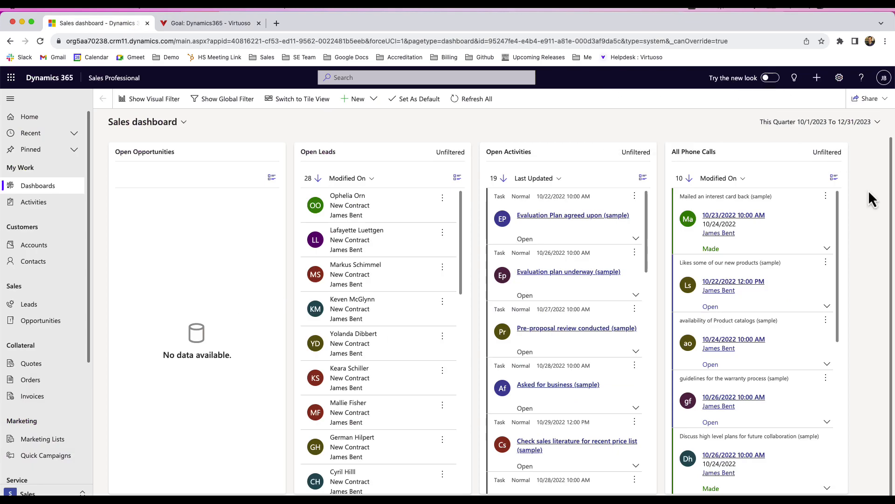
Choose View account from the user's avatar menu at top right.
{"action": "left_click", "coordinate": [883, 78]}
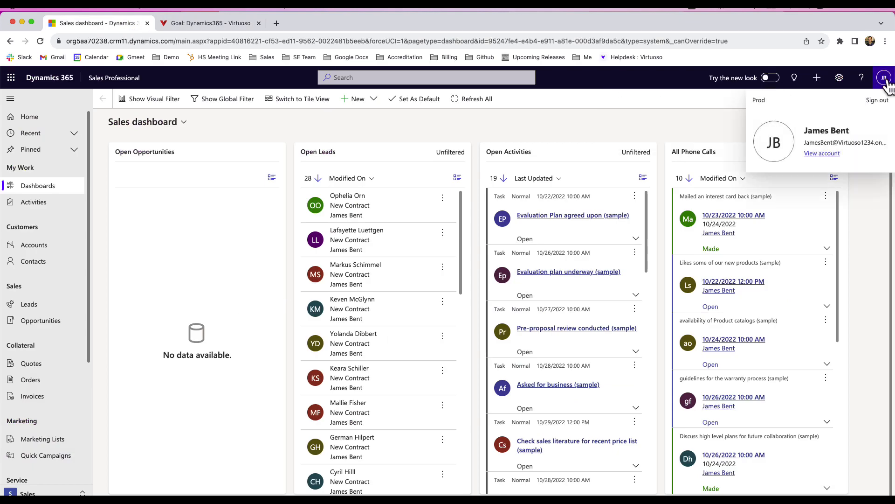
{"action": "left_click", "coordinate": [823, 153]}
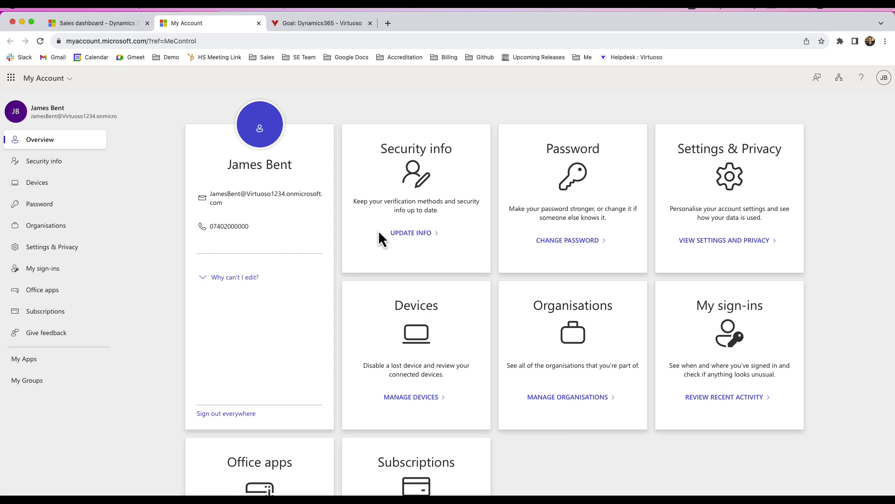
Select UPDATE INFO on the Security info card.
{"action": "left_click", "coordinate": [411, 233]}
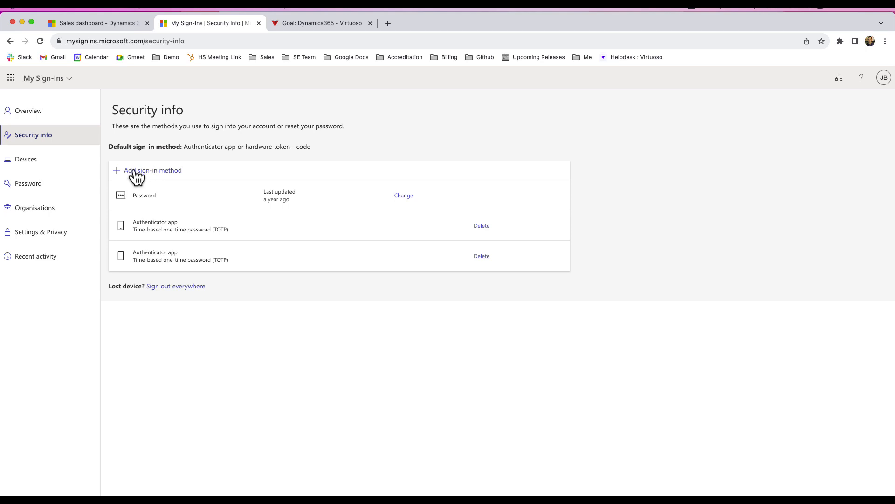
Add an Authenticator app sign-in method, opting to use a different authenticator app.
{"action": "left_click", "coordinate": [151, 174]}
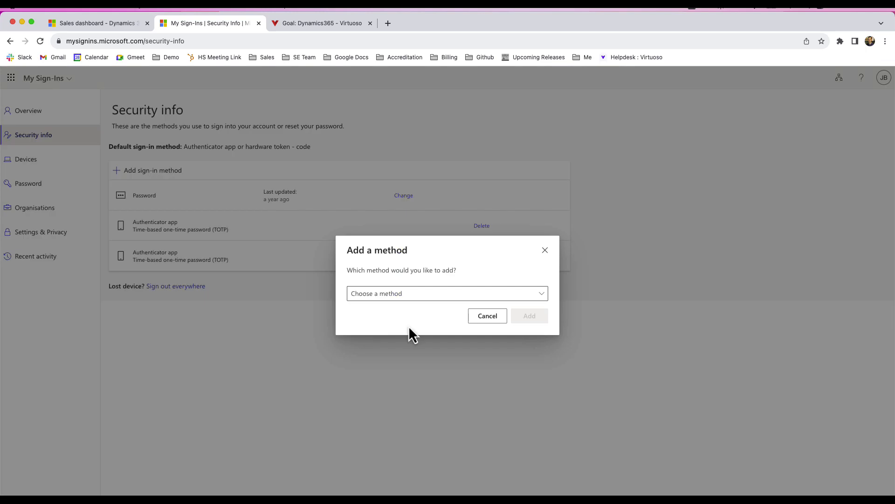
{"action": "left_click", "coordinate": [438, 295]}
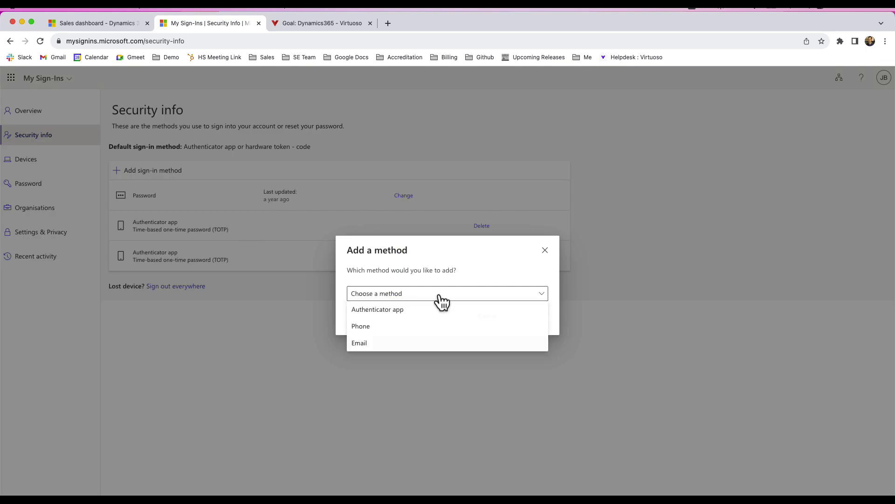
{"action": "left_click", "coordinate": [401, 313]}
{"action": "left_click", "coordinate": [540, 321]}
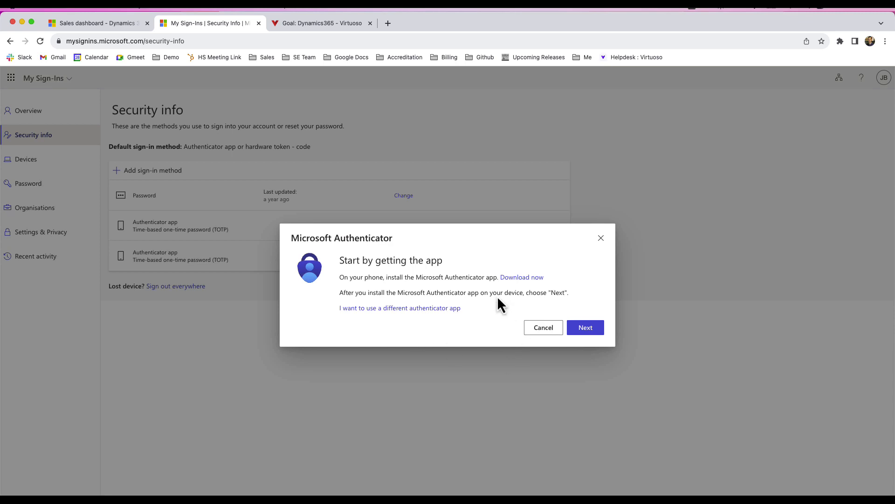
{"action": "left_click_drag", "start_coordinate": [413, 276], "coordinate": [498, 277]}
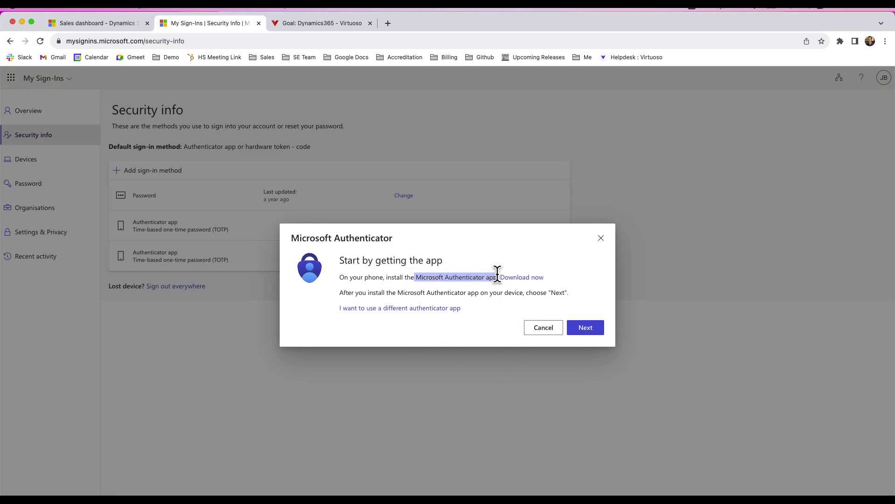
{"action": "left_click", "coordinate": [471, 329]}
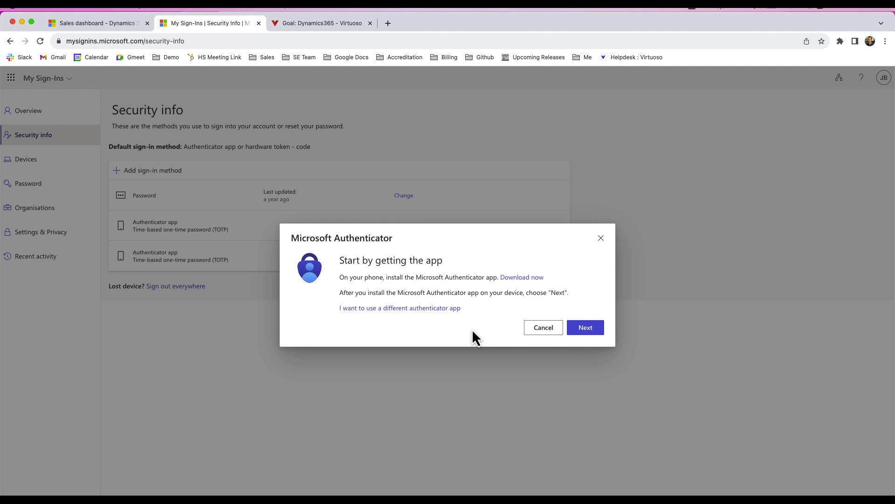
{"action": "left_click", "coordinate": [379, 308]}
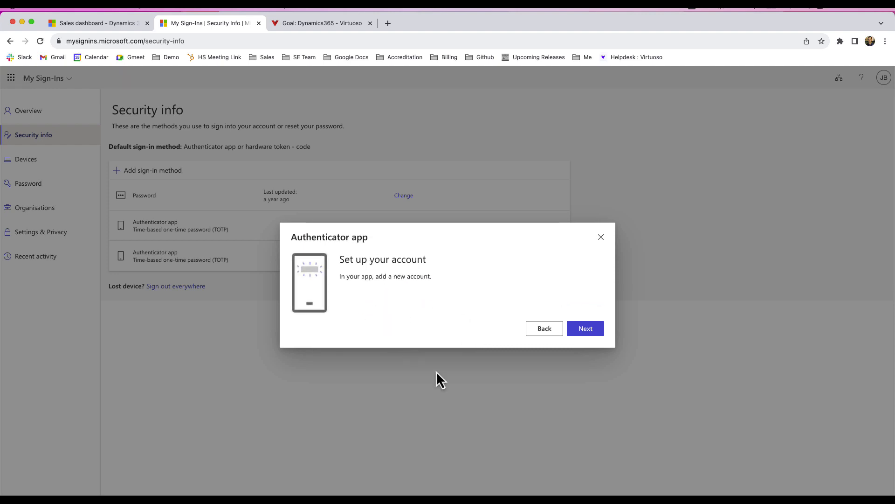
Reveal the manual-entry key via 'Can't scan image?', copy the secret key, and continue.
{"action": "left_click", "coordinate": [595, 331]}
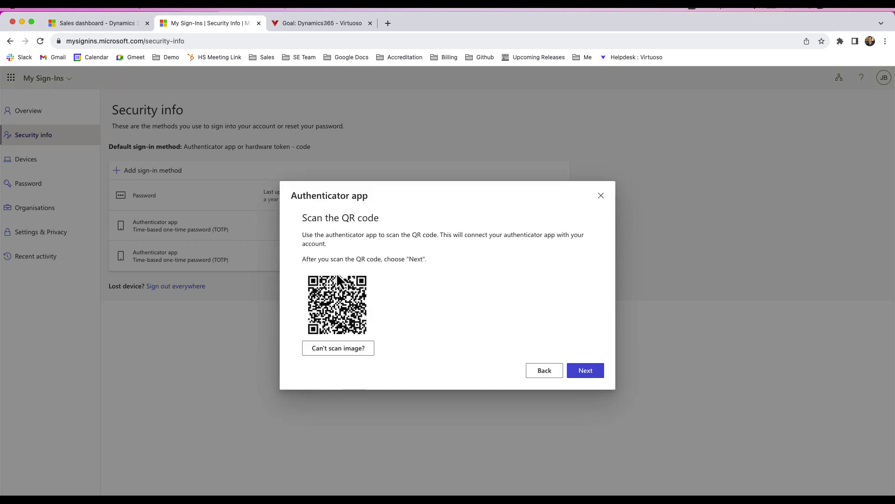
{"action": "left_click", "coordinate": [350, 352]}
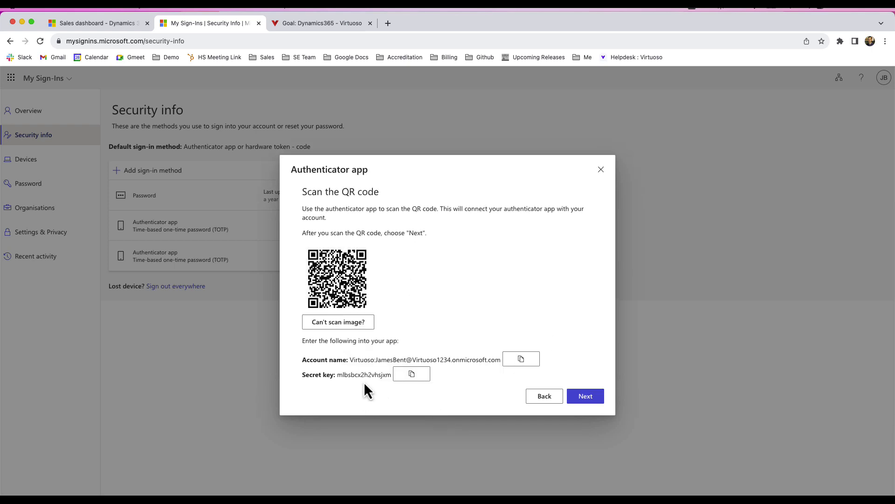
{"action": "double_click", "coordinate": [350, 374]}
{"action": "left_click", "coordinate": [435, 404]}
{"action": "double_click", "coordinate": [358, 376]}
{"action": "key", "text": "super+Tab"}
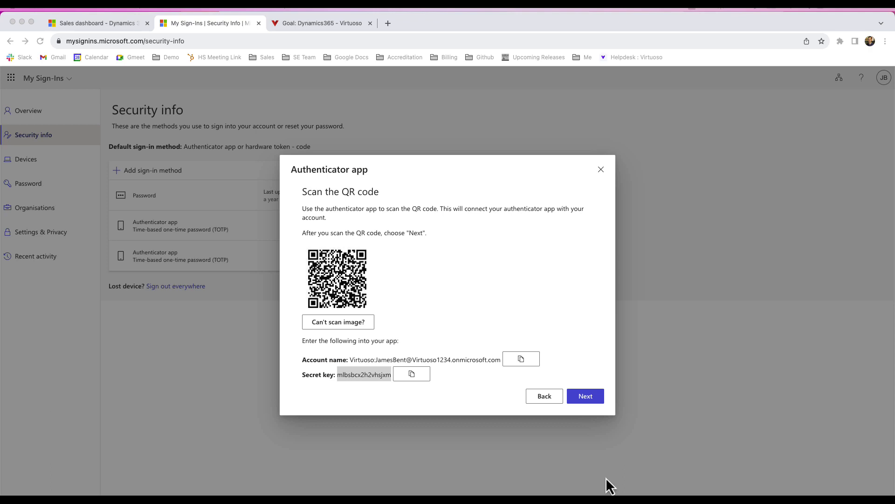
{"action": "left_click", "coordinate": [584, 401]}
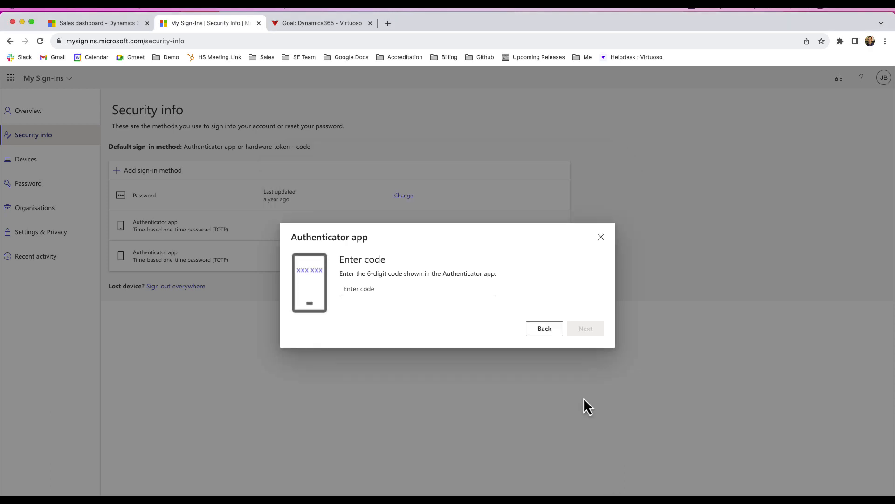
Enter the six-digit code from the authenticator and submit it to finish registration.
{"action": "left_click", "coordinate": [370, 291]}
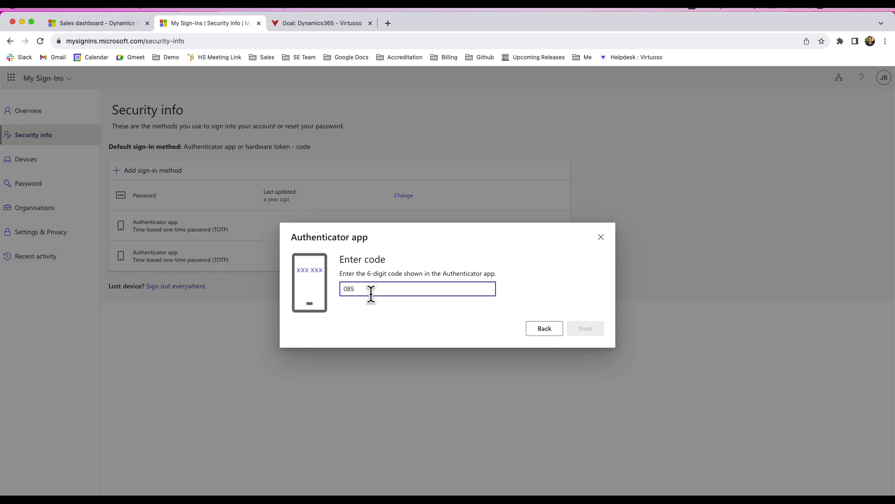
{"action": "left_click", "coordinate": [578, 328]}
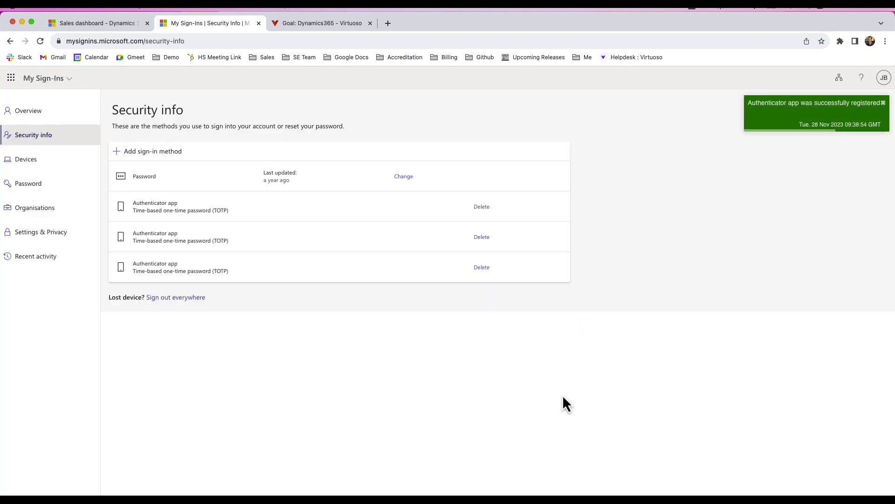
Back in Virtuoso, check the app2 address, then load the pasted extension import link in a new tab.
{"action": "left_click", "coordinate": [291, 28]}
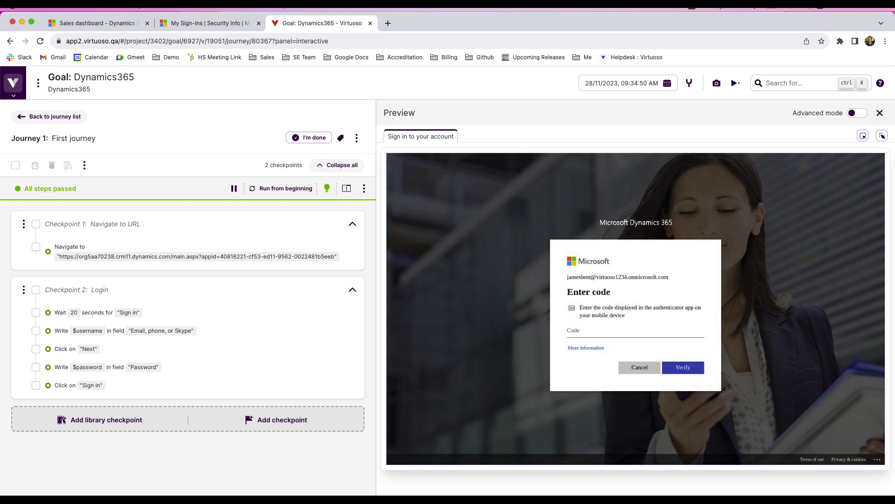
{"action": "double_click", "coordinate": [75, 41]}
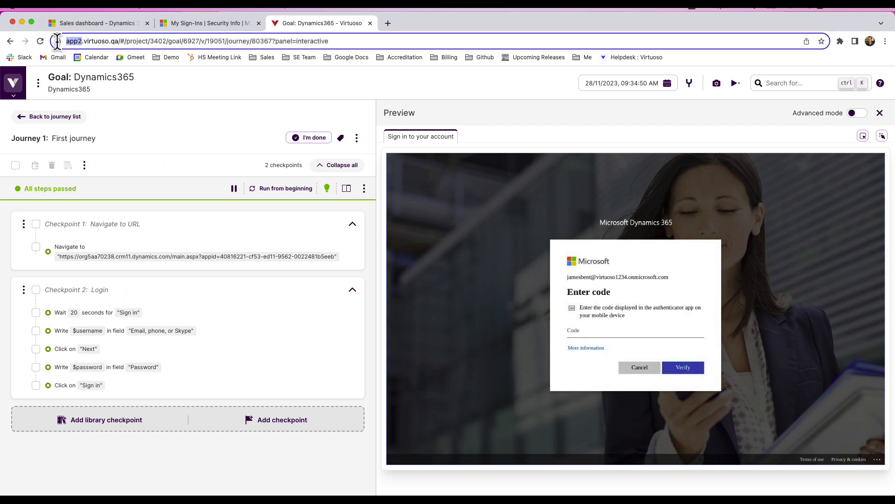
{"action": "left_click_drag", "start_coordinate": [99, 43], "coordinate": [108, 43]}
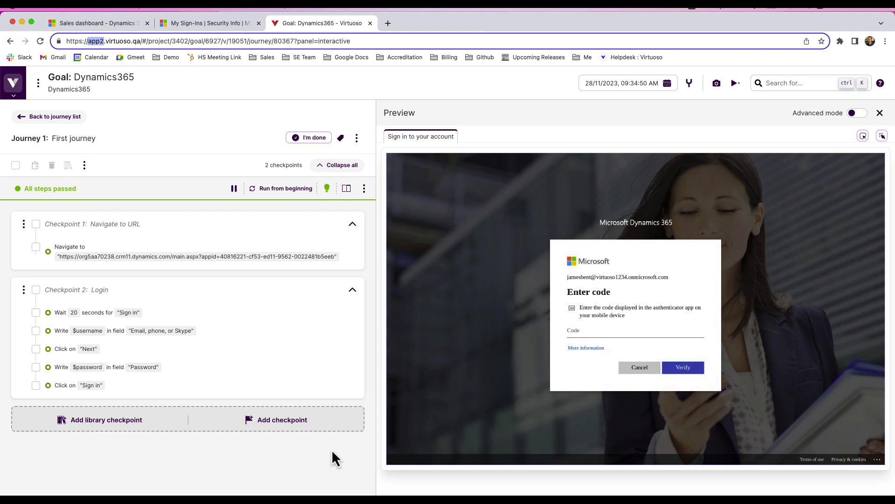
{"action": "left_click", "coordinate": [309, 450]}
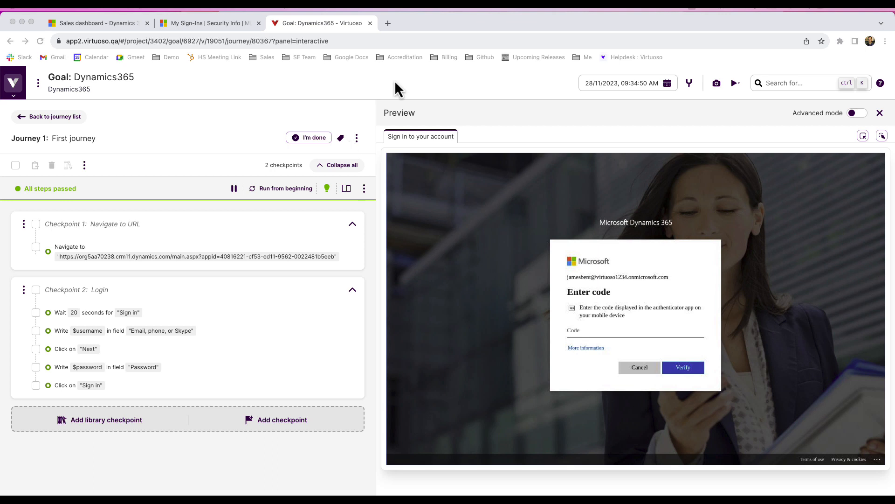
{"action": "left_click", "coordinate": [387, 23]}
{"action": "key", "text": "super+v"}
{"action": "key", "text": "Return"}
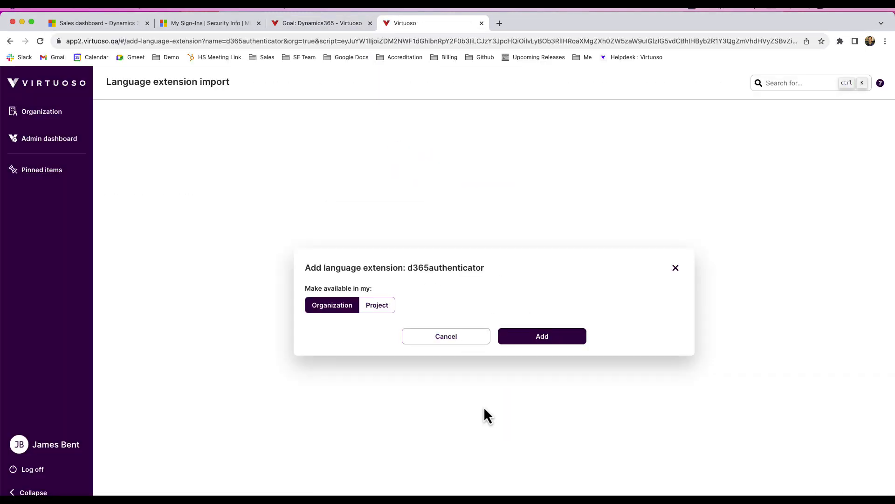
Add the d365authenticator extension at Organization level and select its otpkey parameter.
{"action": "left_click", "coordinate": [550, 337]}
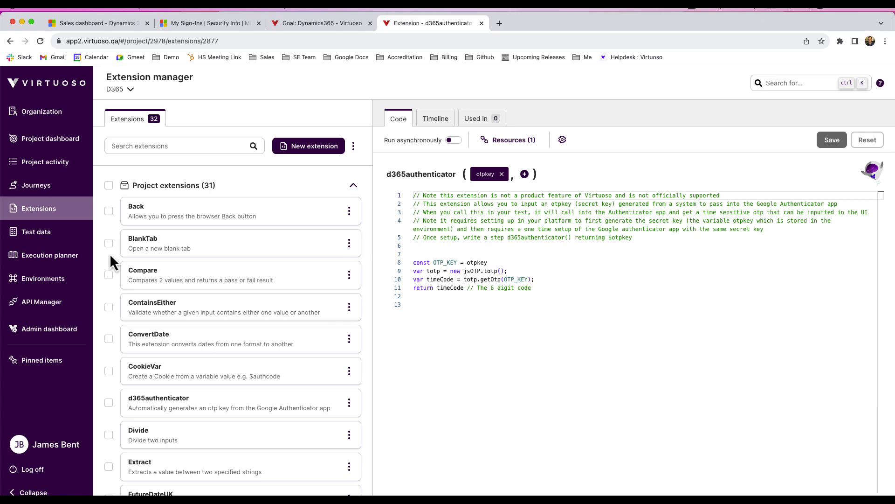
{"action": "double_click", "coordinate": [485, 174]}
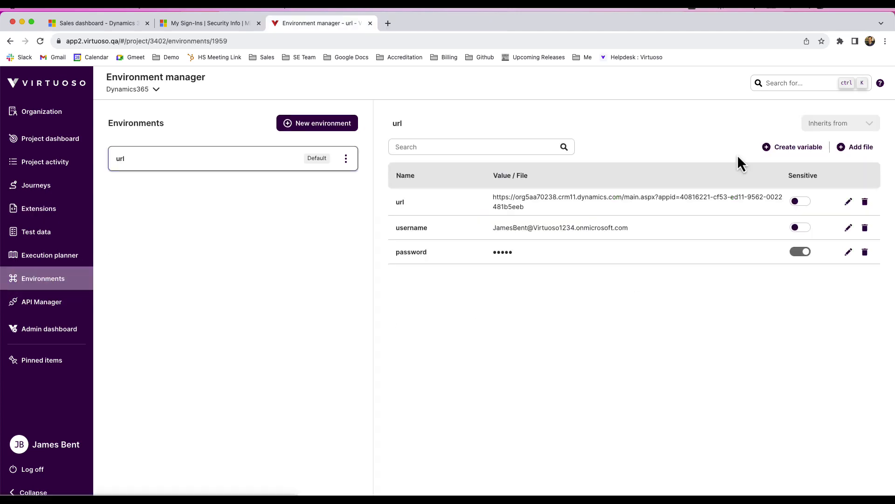
Create a new environment variable named otpkey.
{"action": "left_click", "coordinate": [802, 151]}
{"action": "type", "text": "otpkey"}
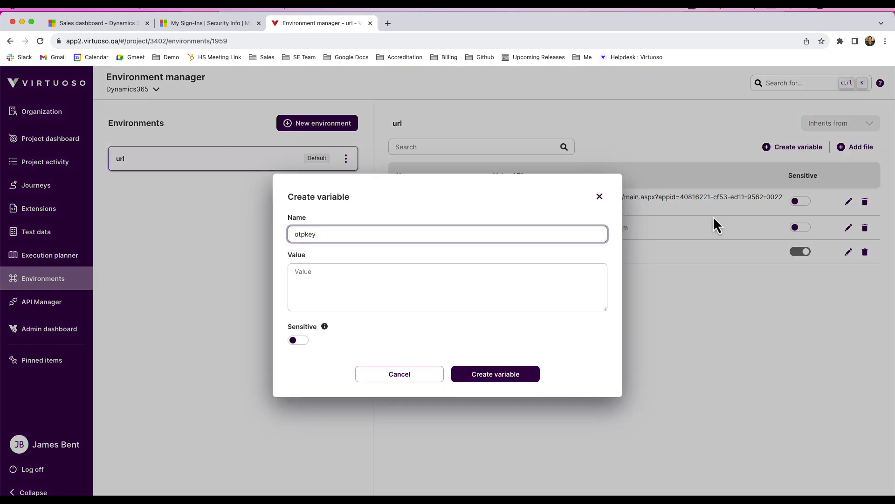
{"action": "left_click", "coordinate": [532, 286]}
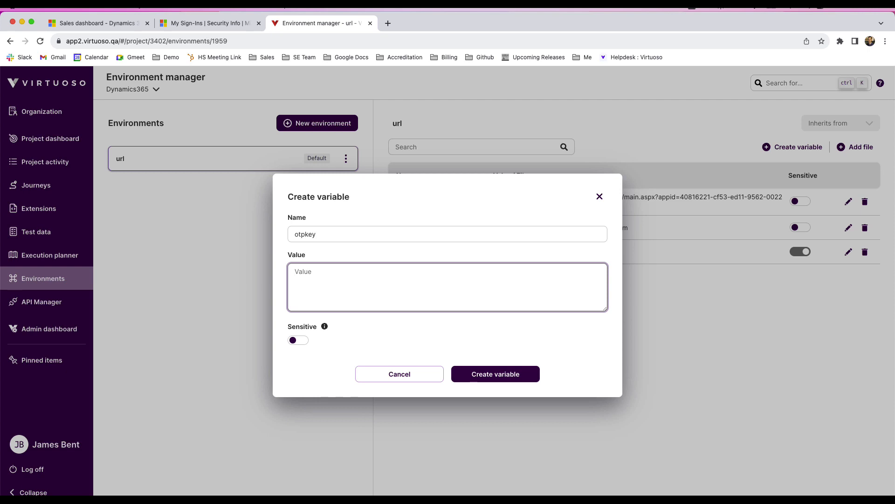
Enter the authenticator secret key as otpkey's value, mark it Sensitive, and return to the project dashboard.
{"action": "key", "text": "super+Tab"}
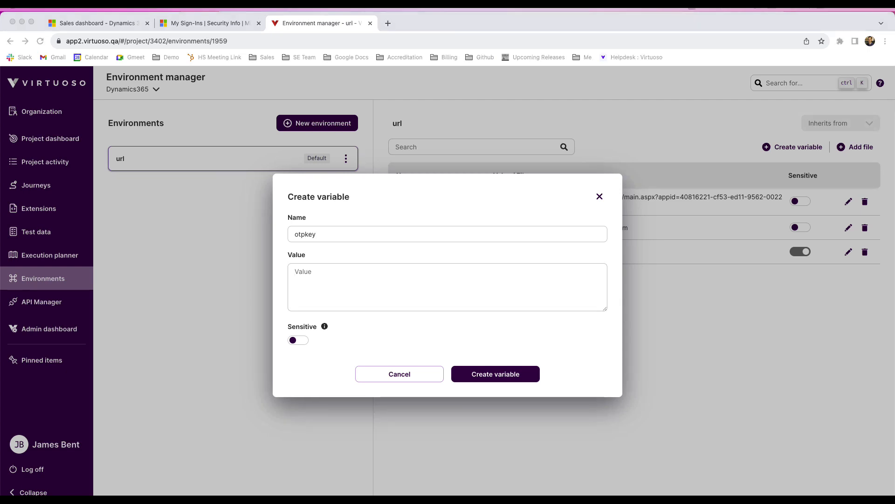
{"action": "left_click", "coordinate": [323, 350]}
{"action": "left_click", "coordinate": [301, 342]}
{"action": "left_click", "coordinate": [334, 274]}
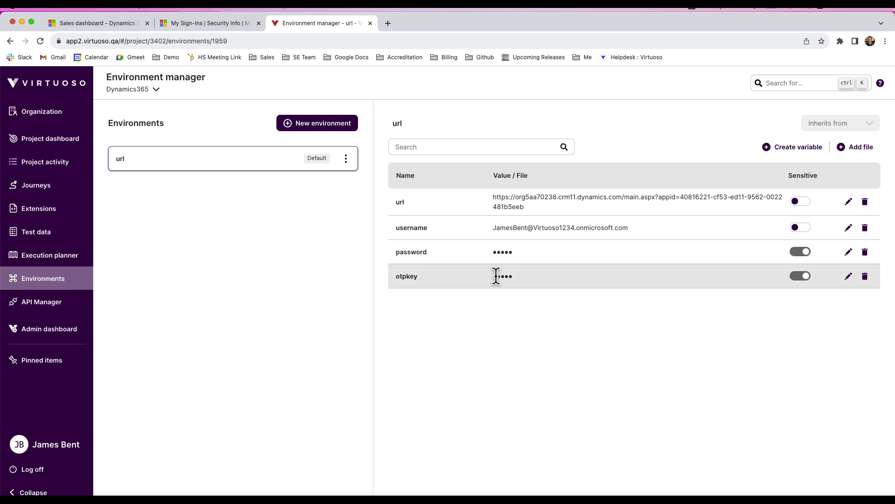
{"action": "left_click", "coordinate": [47, 140]}
Open First journey from the Dynamics365 goal and rerun it with a widened live preview of the sign-in.
{"action": "left_click", "coordinate": [171, 214]}
{"action": "left_click", "coordinate": [306, 178]}
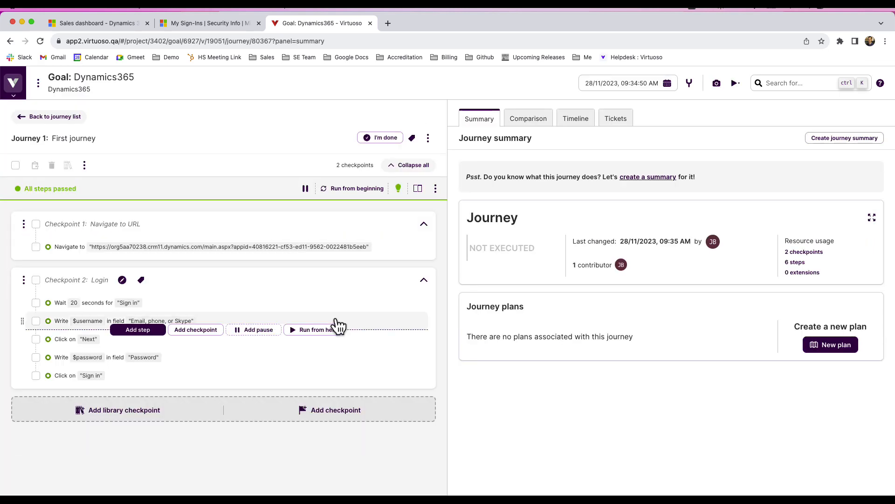
{"action": "left_click", "coordinate": [418, 188]}
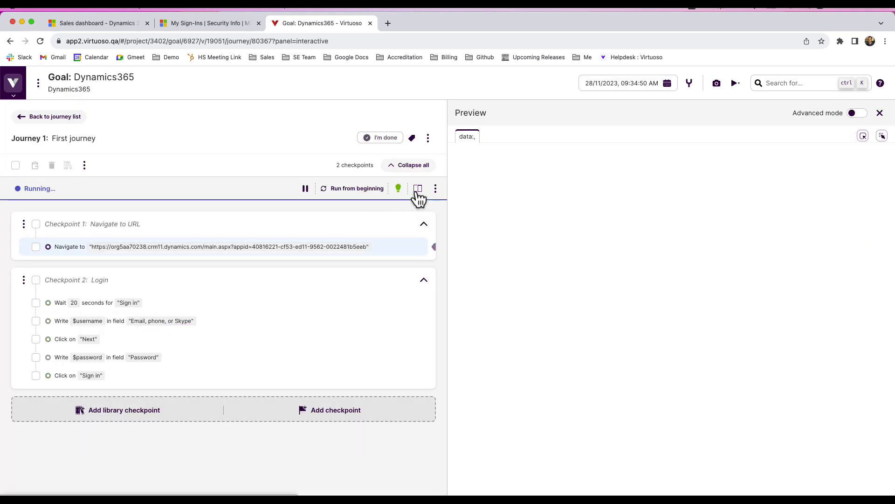
{"action": "left_click_drag", "start_coordinate": [443, 232], "coordinate": [357, 241]}
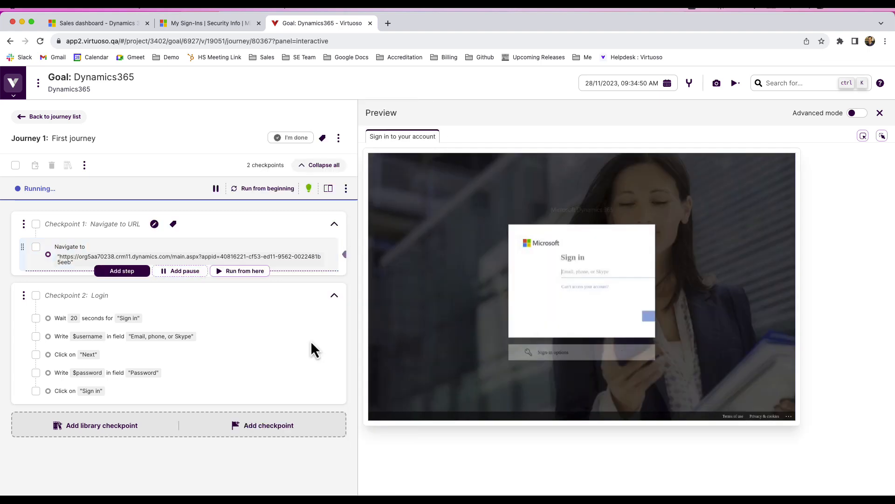
{"action": "mouse_move", "coordinate": [129, 332]}
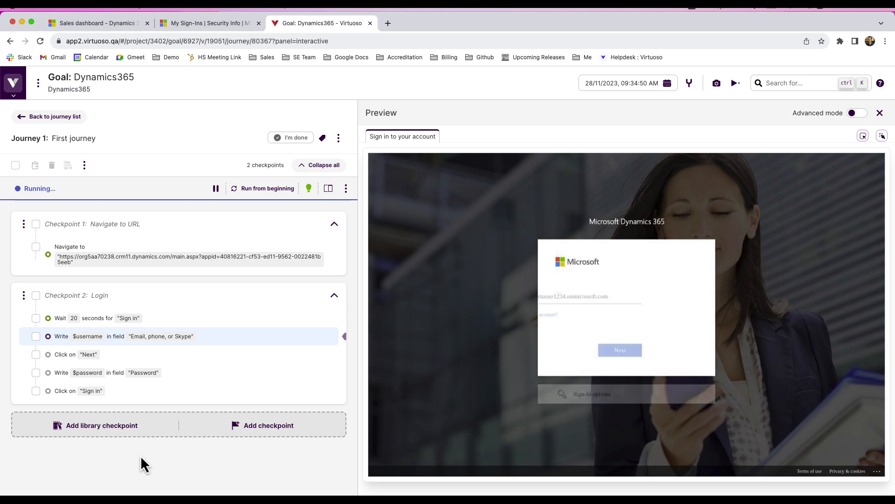
{"action": "mouse_move", "coordinate": [141, 379]}
{"action": "mouse_move", "coordinate": [160, 405]}
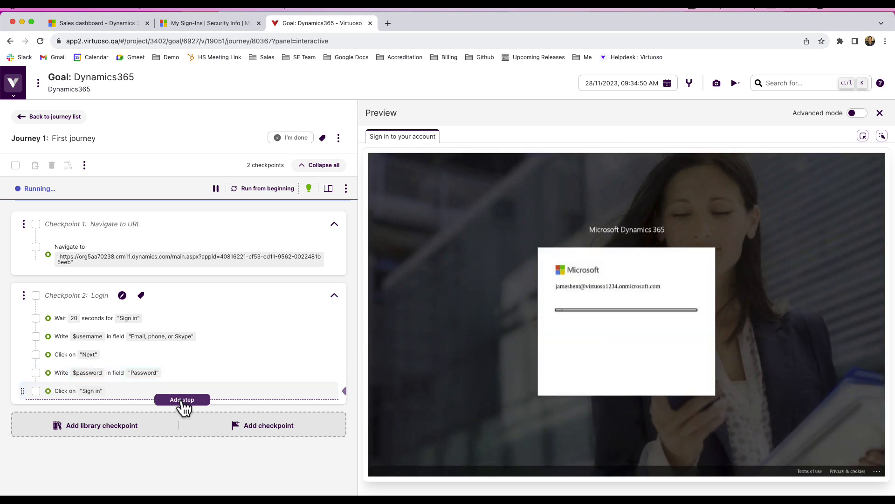
Add and save a d365authenticator() returning $otp step after the Sign in click.
{"action": "left_click", "coordinate": [183, 402]}
{"action": "type", "text": "d"}
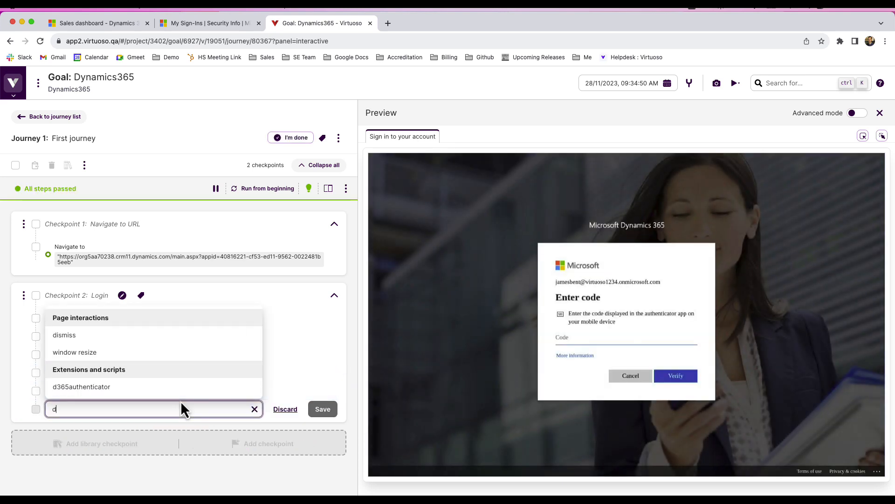
{"action": "left_click", "coordinate": [120, 386]}
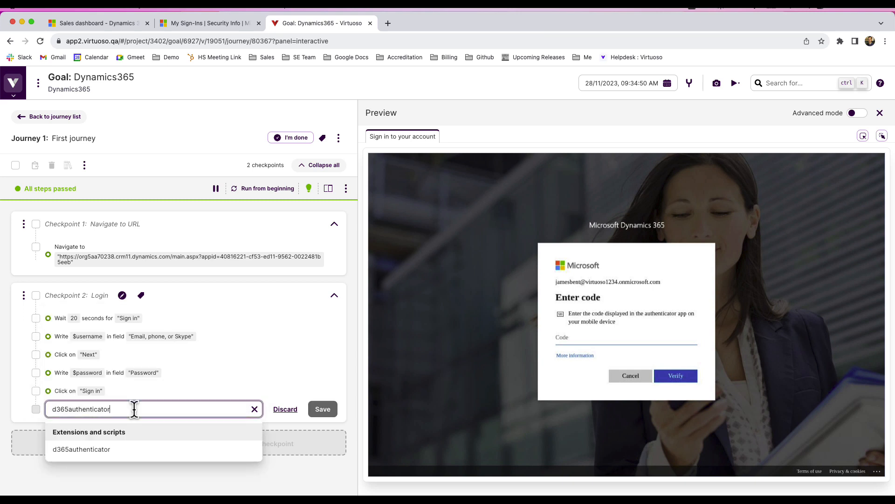
{"action": "type", "text": "returning $otp"}
{"action": "left_click", "coordinate": [111, 408]}
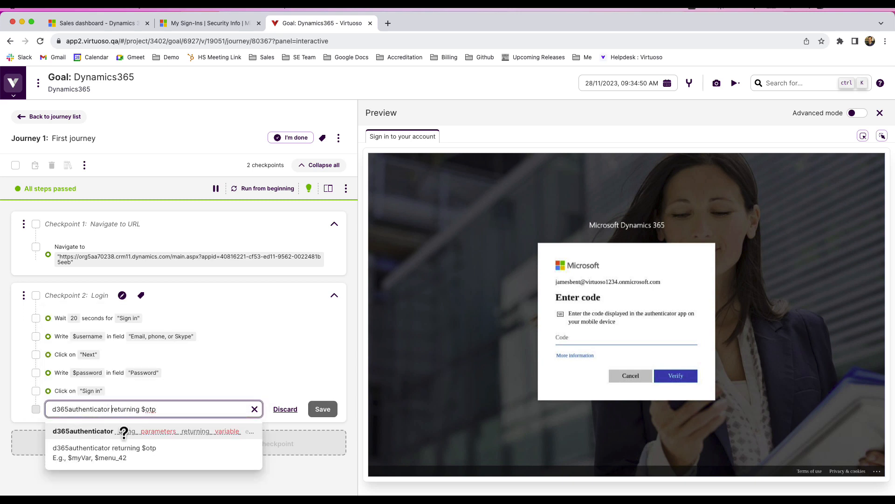
{"action": "type", "text": "()"}
{"action": "left_click", "coordinate": [325, 415]}
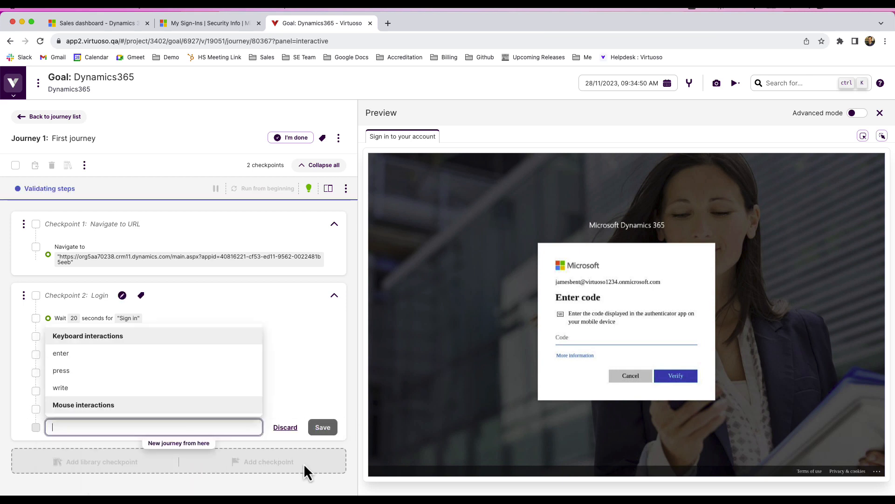
{"action": "left_click", "coordinate": [292, 486]}
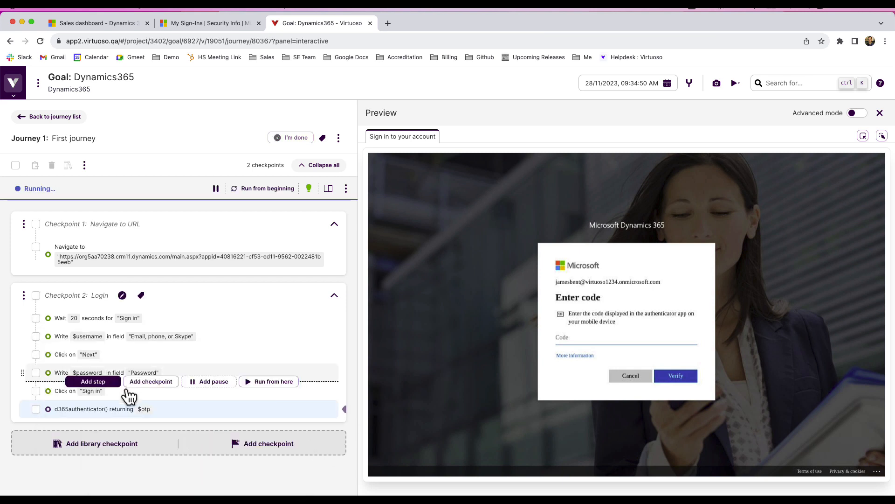
Confirm in Side effects that $otp holds a one-time code, then start a step Write $otp in "Code".
{"action": "left_click", "coordinate": [73, 413]}
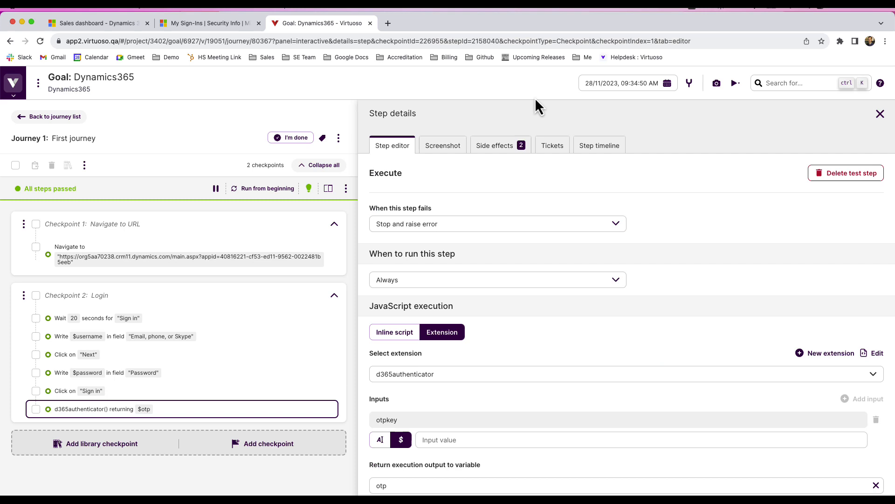
{"action": "left_click", "coordinate": [520, 149]}
{"action": "left_click_drag", "start_coordinate": [513, 250], "coordinate": [540, 250]}
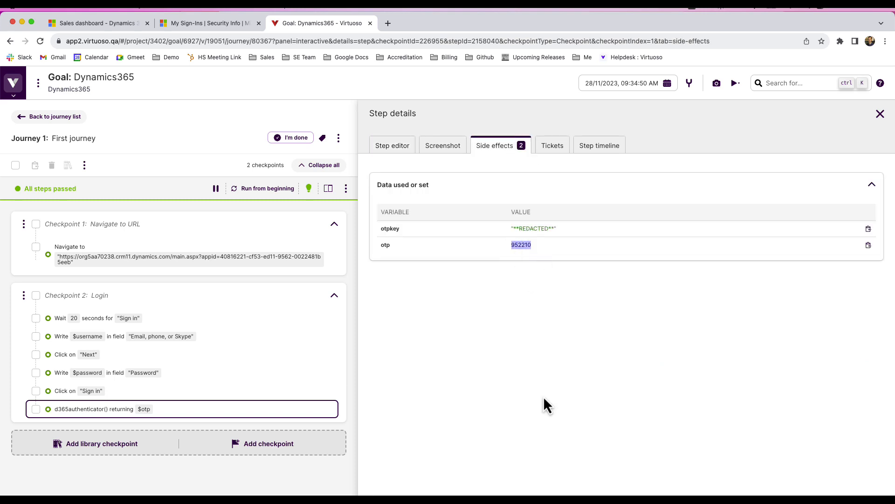
{"action": "left_click", "coordinate": [176, 419]}
{"action": "type", "text": "Write "}
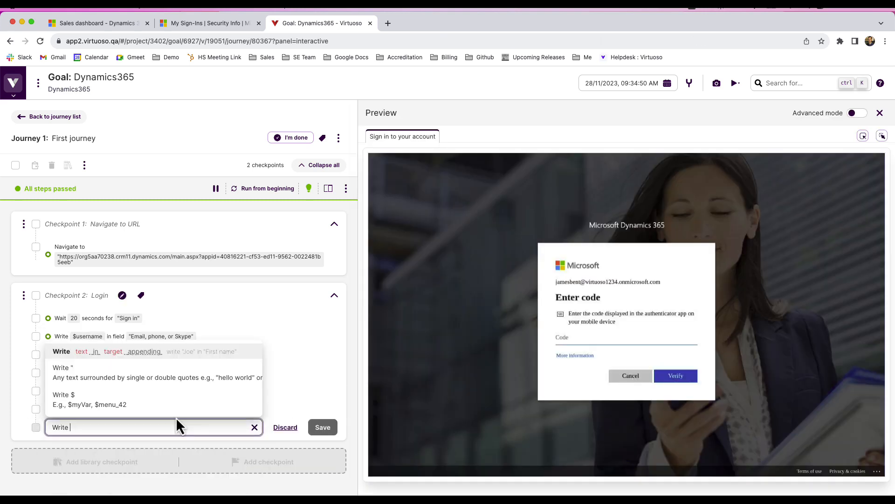
{"action": "type", "text": "$otp in \"Code\""}
Save the Write $otp in "Code" step and add a Click "Verify" step.
{"action": "key", "text": "Return"}
{"action": "type", "text": "Cl"}
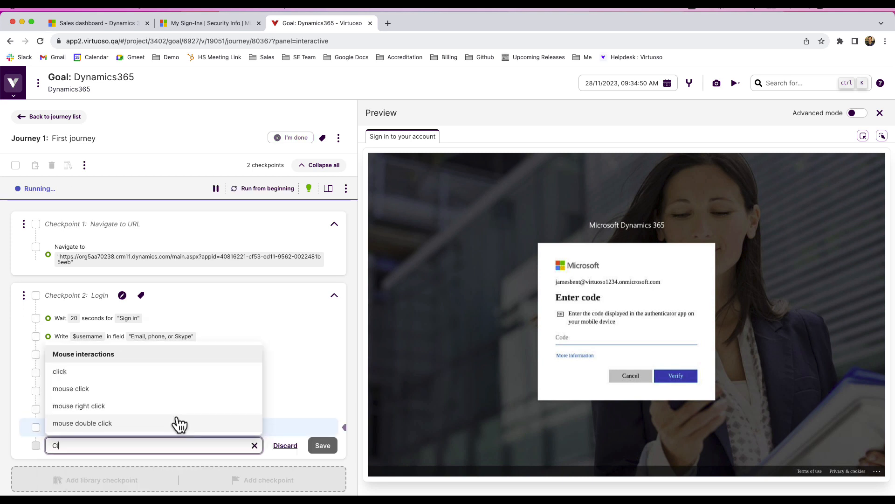
{"action": "type", "text": "ick \"Verig"}
{"action": "key", "text": "BackSpace"}
{"action": "type", "text": "fyt"}
{"action": "type", "text": "\""}
{"action": "key", "text": "Return"}
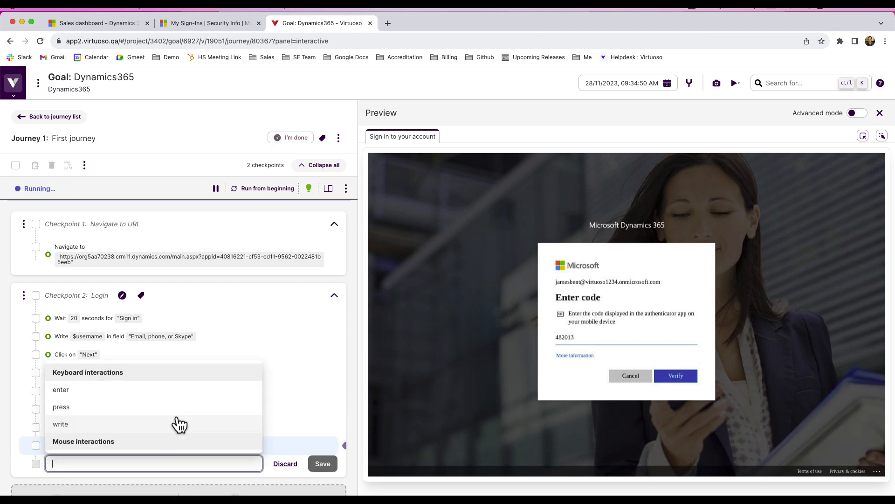
{"action": "key", "text": "Escape"}
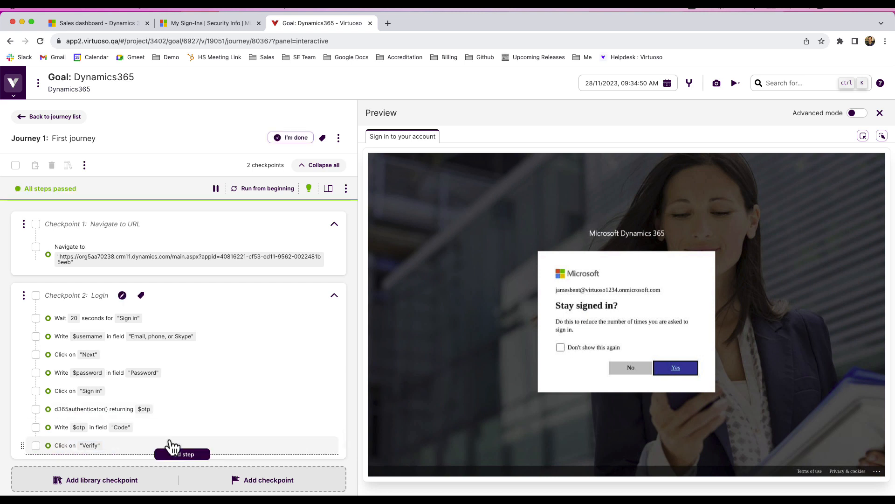
Add a Click "Yes" step and let the run reach the Sales dashboard.
{"action": "left_click", "coordinate": [172, 454]}
{"action": "type", "text": "Click \""}
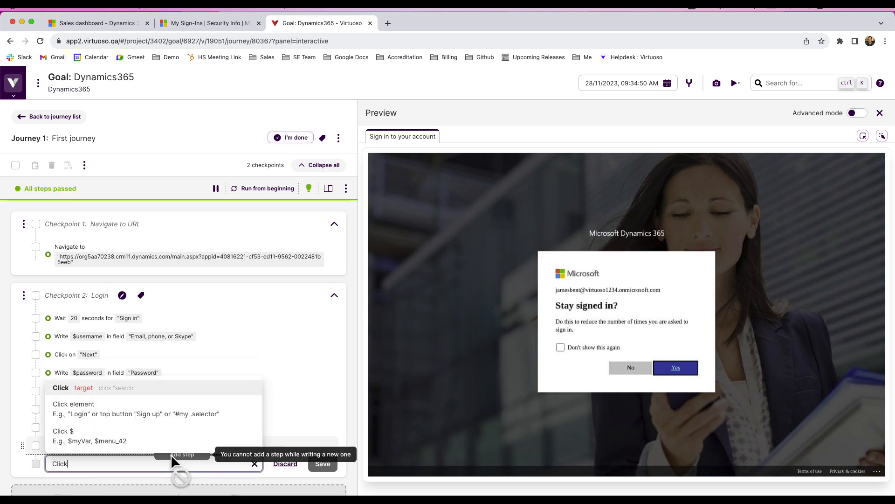
{"action": "type", "text": "Yes\""}
{"action": "key", "text": "Return"}
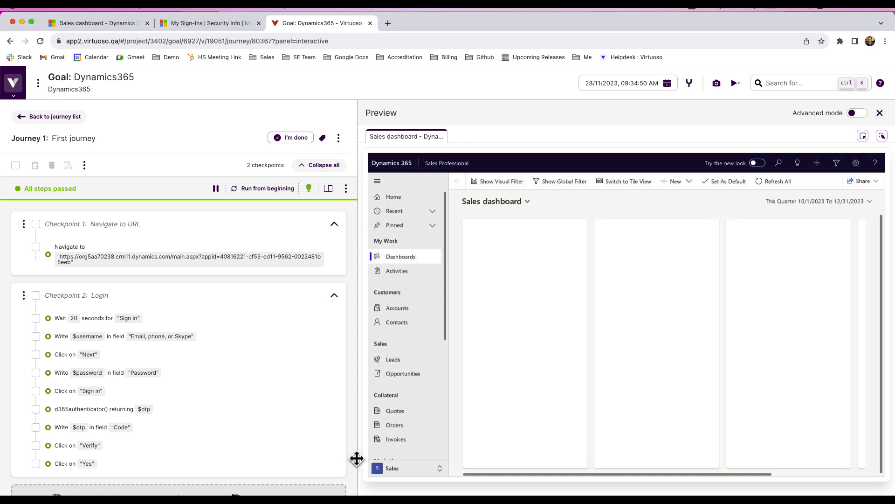
{"action": "mouse_move", "coordinate": [66, 418]}
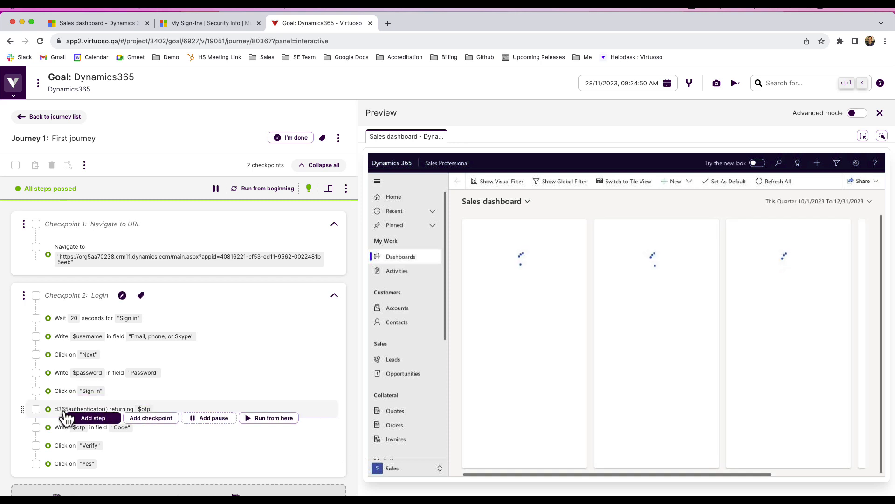
{"action": "mouse_move", "coordinate": [223, 459]}
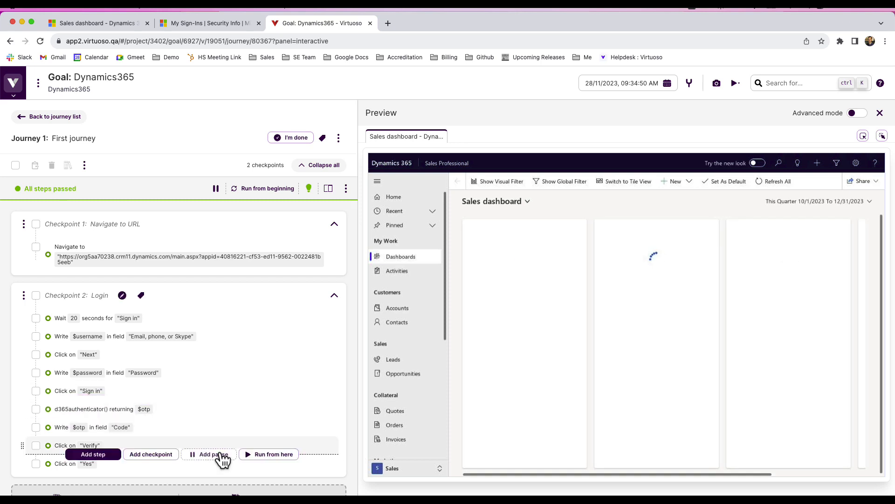